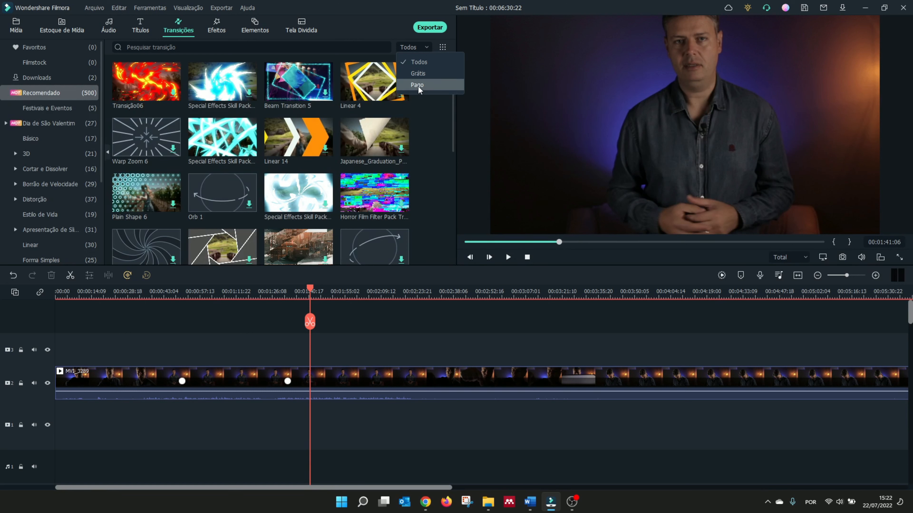
- Filter the transitions to Grátis and apply the pumpkin-face Halloween Party transition to the start of the video clip
click(424, 73)
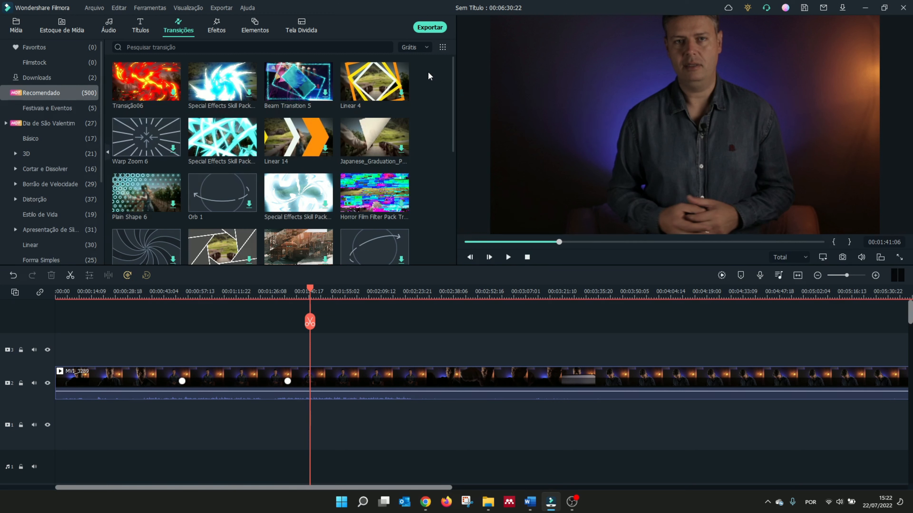
click(46, 109)
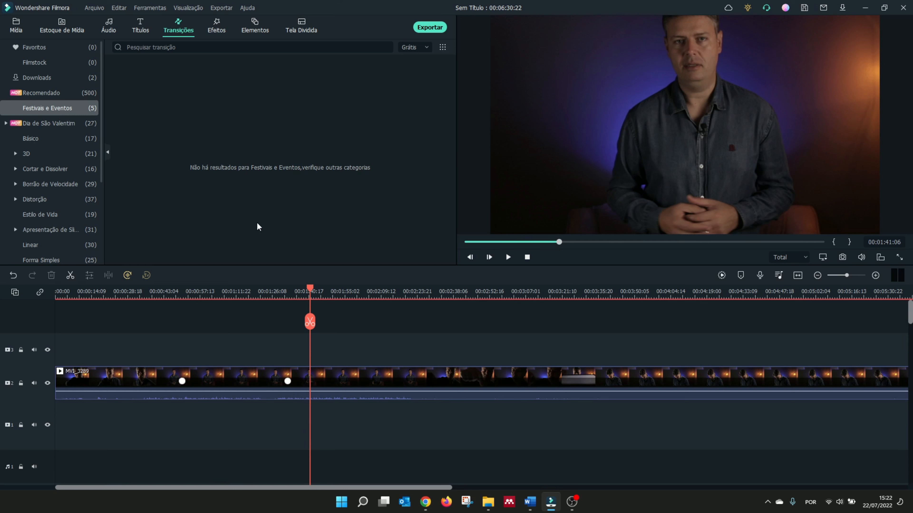
click(47, 123)
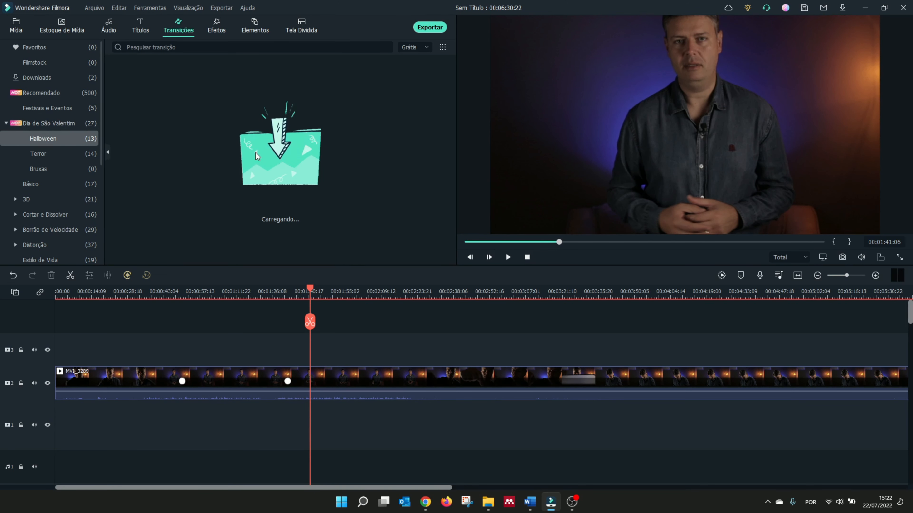
drag(181, 150, 325, 377)
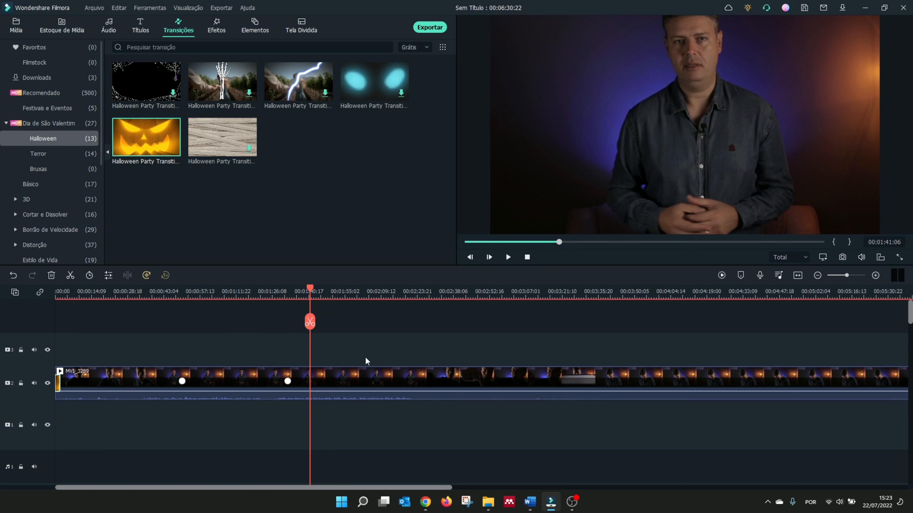
- Play the timeline from 00:00:00:00 to preview the pumpkin transition at the start of the clip
click(249, 292)
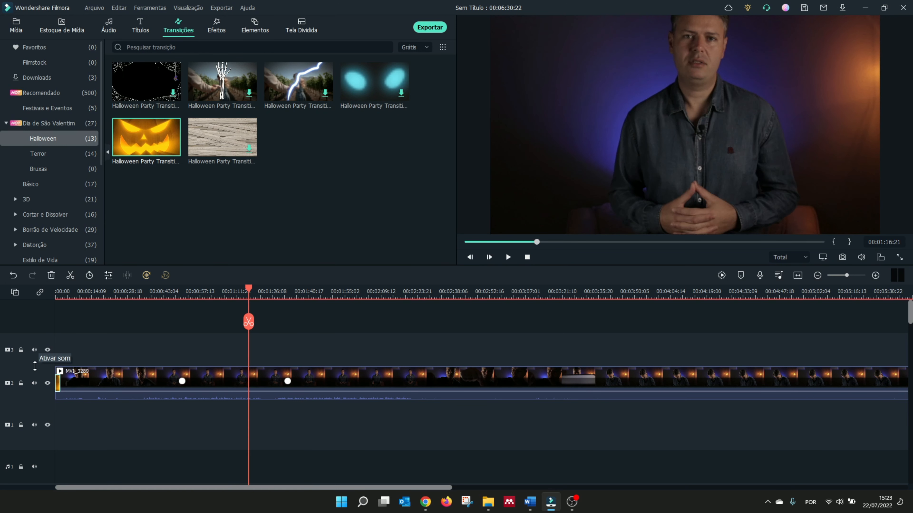
click(59, 294)
drag(63, 322, 45, 323)
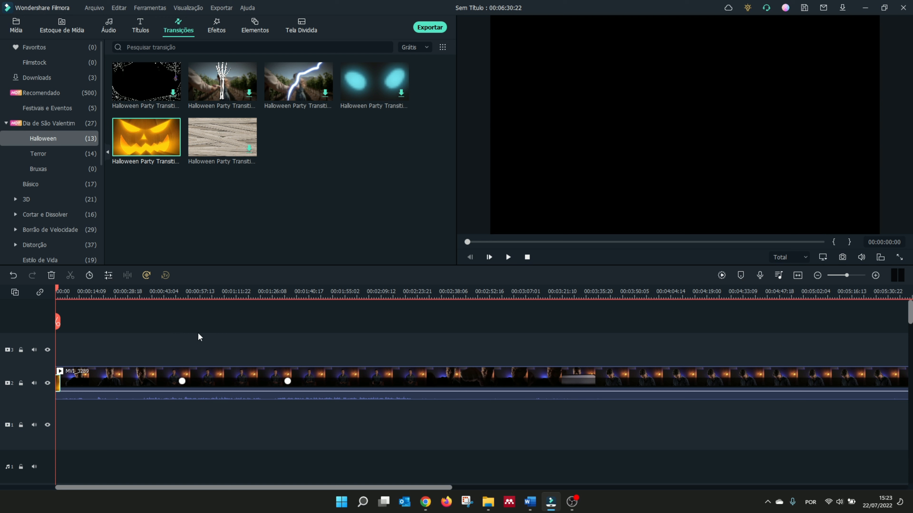
key(space)
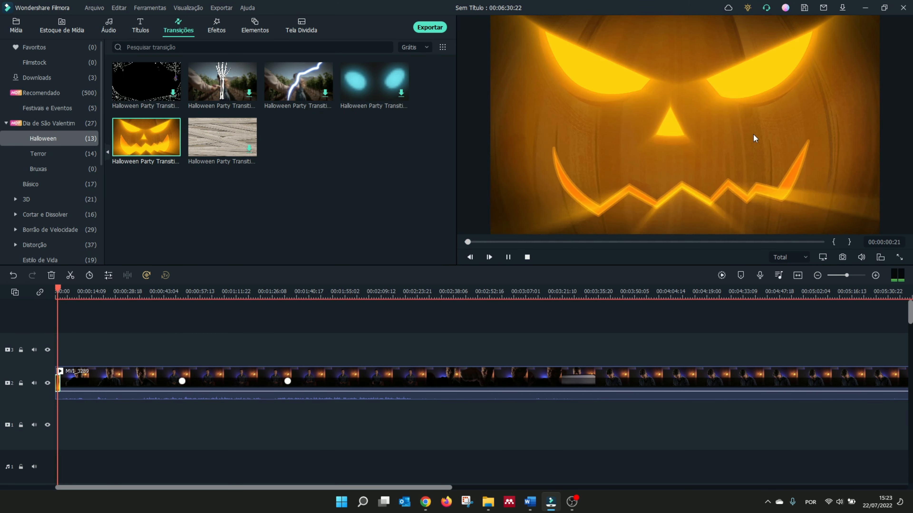
key(space)
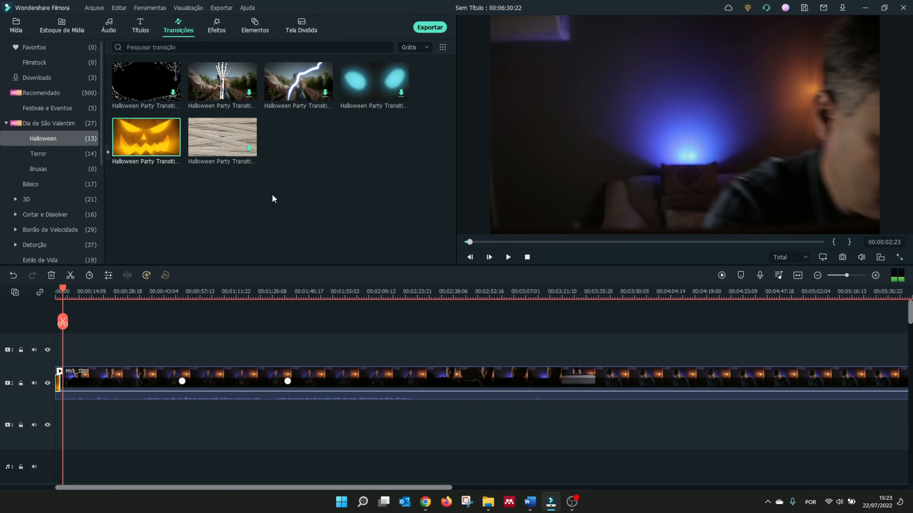
click(357, 93)
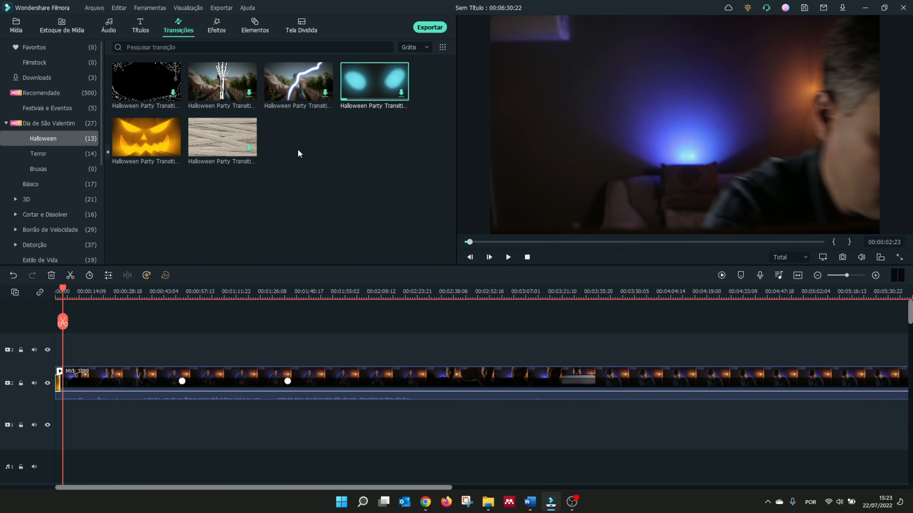
click(58, 201)
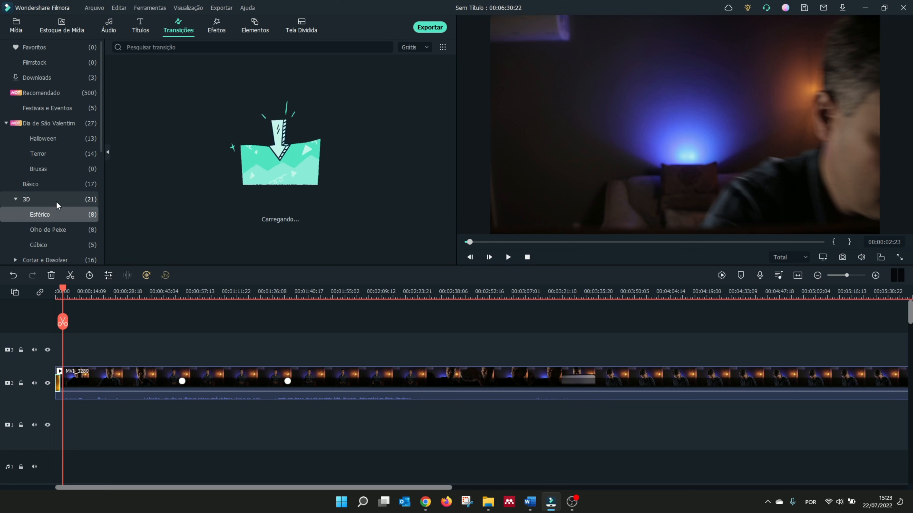
scroll(57, 204, down, 2)
- Add the Tela effect to the track above the video at about 00:01:42 and preview it from about 00:01:50
click(217, 30)
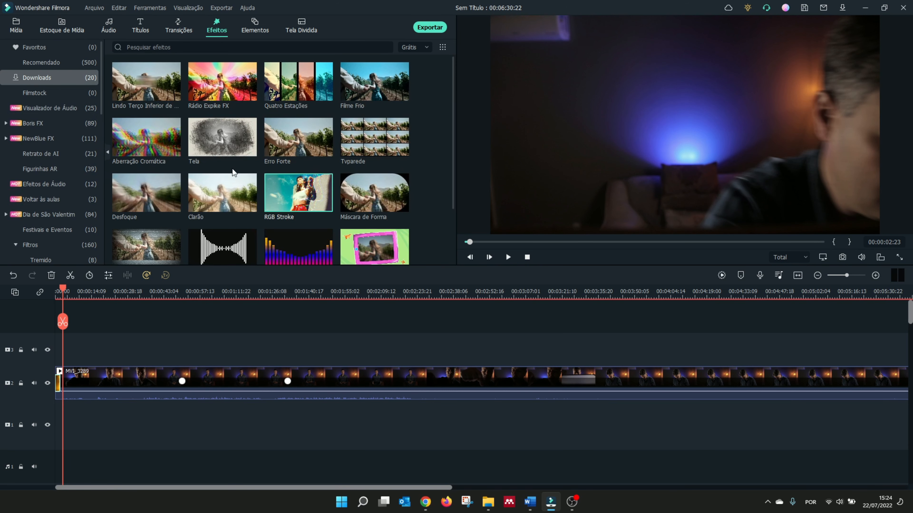
mouse_move(214, 136)
mouse_down()
mouse_move(295, 332)
mouse_move(313, 354)
mouse_move(464, 355)
mouse_up()
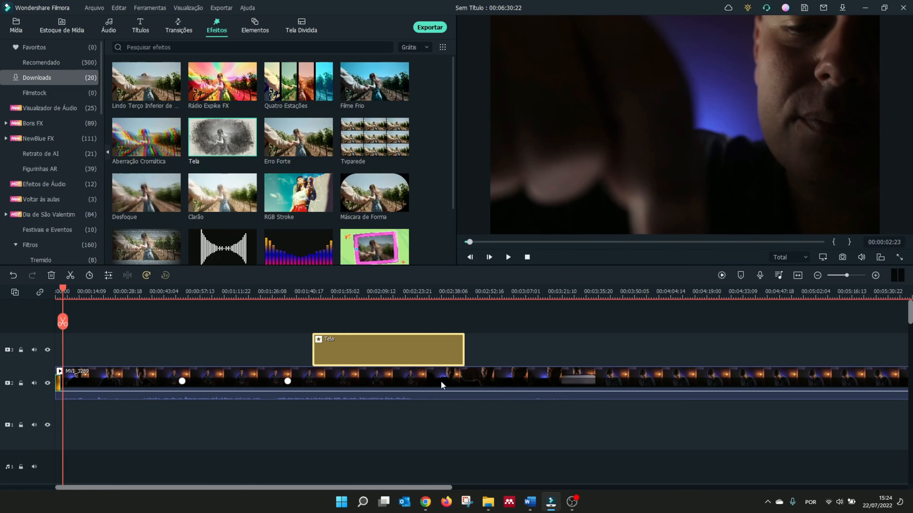
click(330, 294)
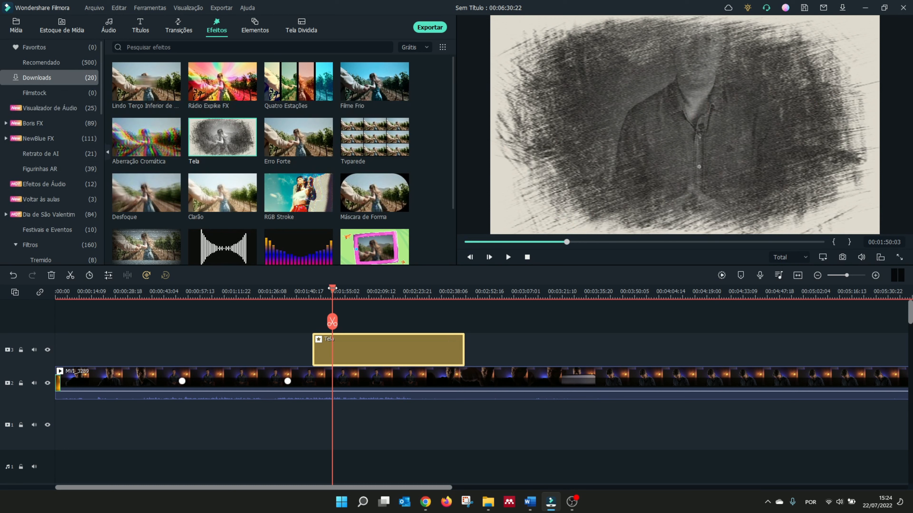
key(space)
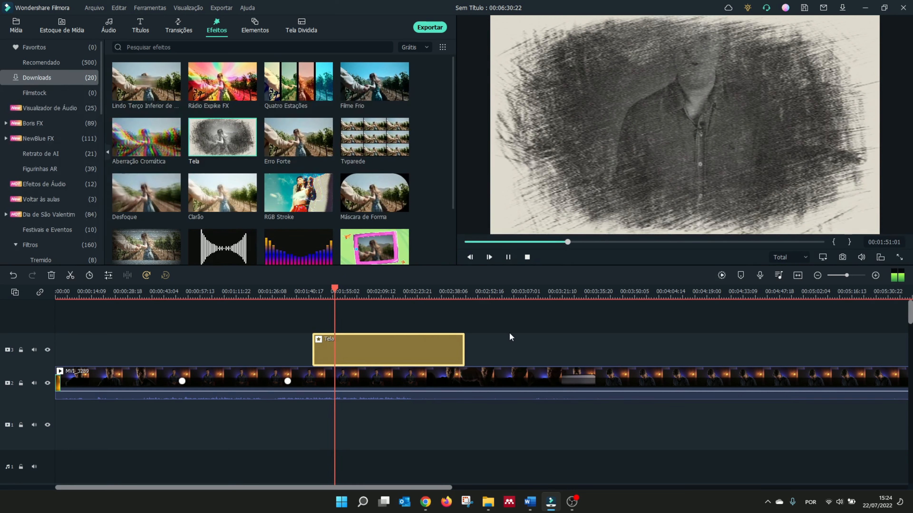
key(space)
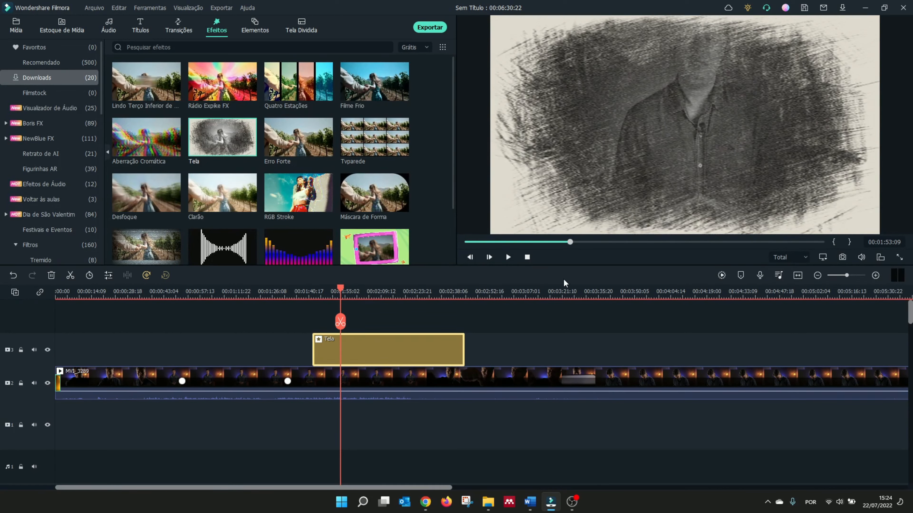
- Open the advanced color correction for the main video clip at about 00:03:53
click(515, 294)
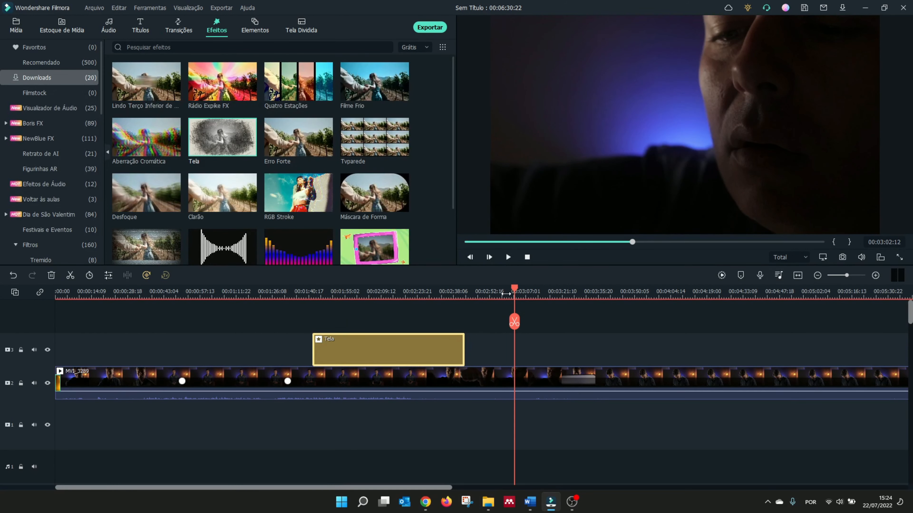
click(511, 378)
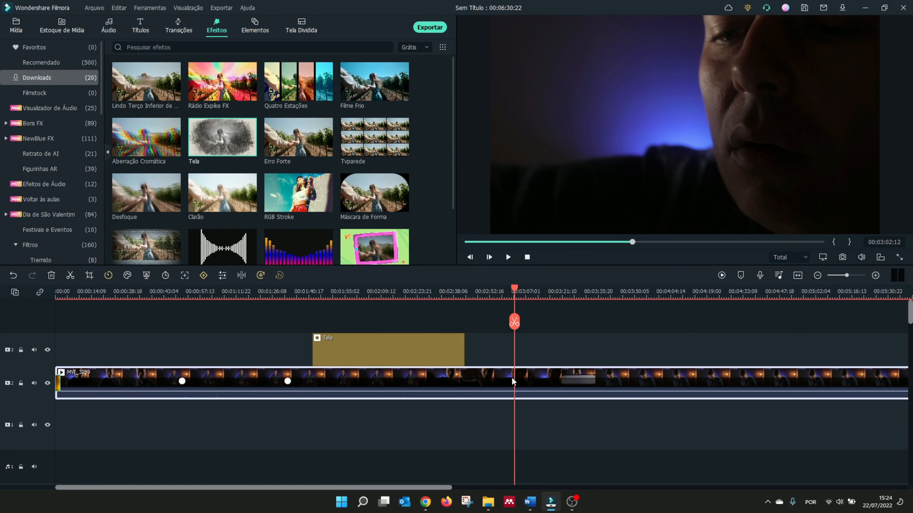
click(642, 372)
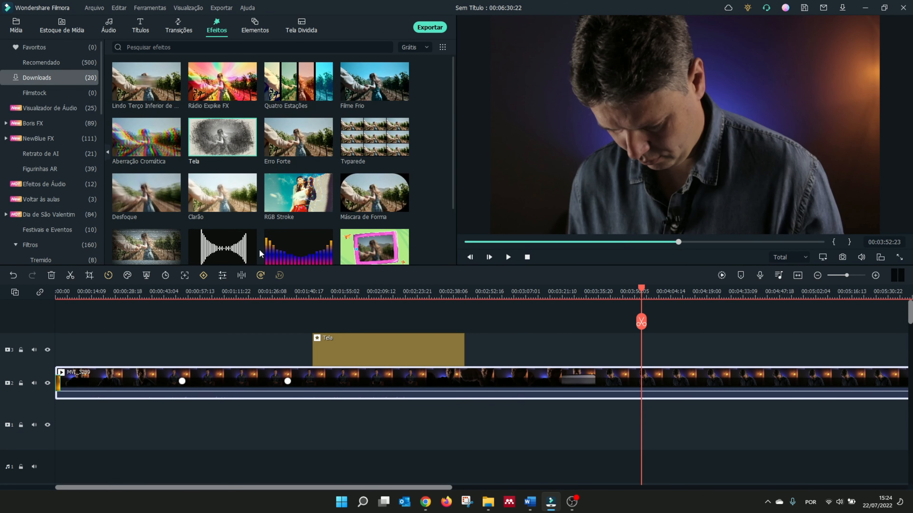
click(127, 276)
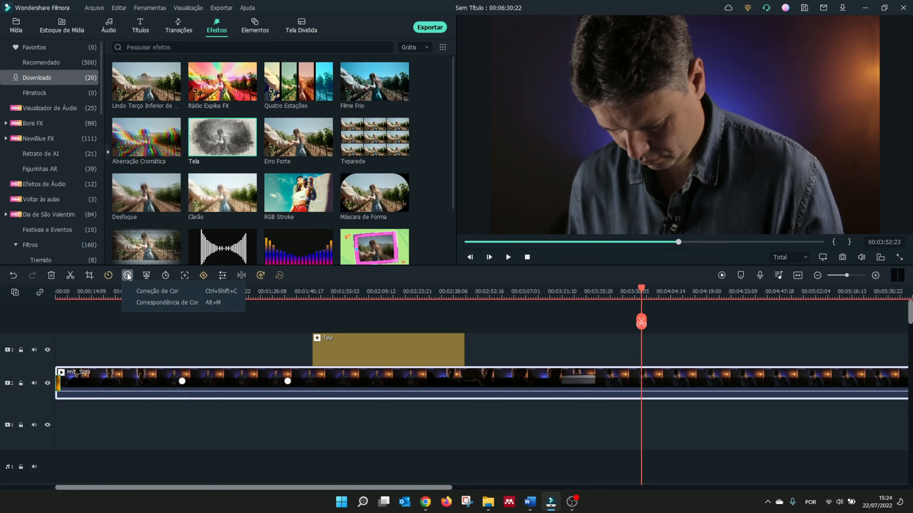
click(148, 292)
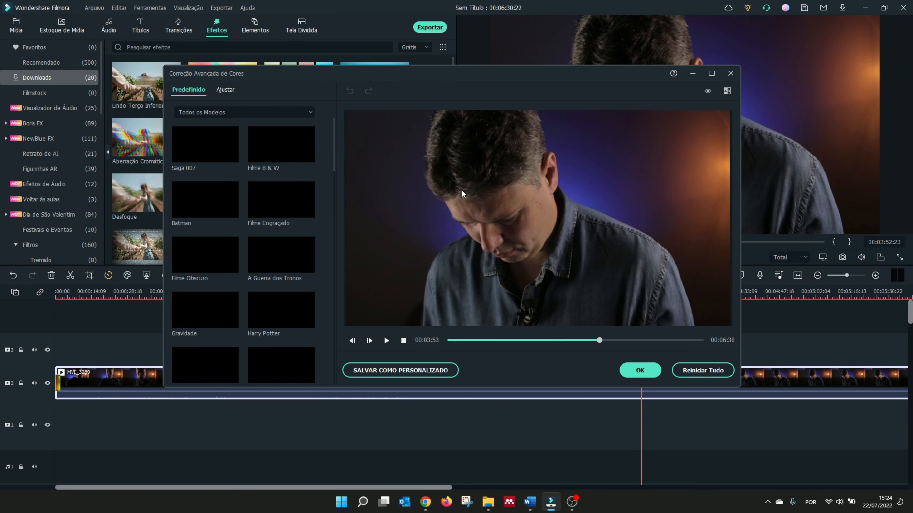
drag(409, 75, 313, 79)
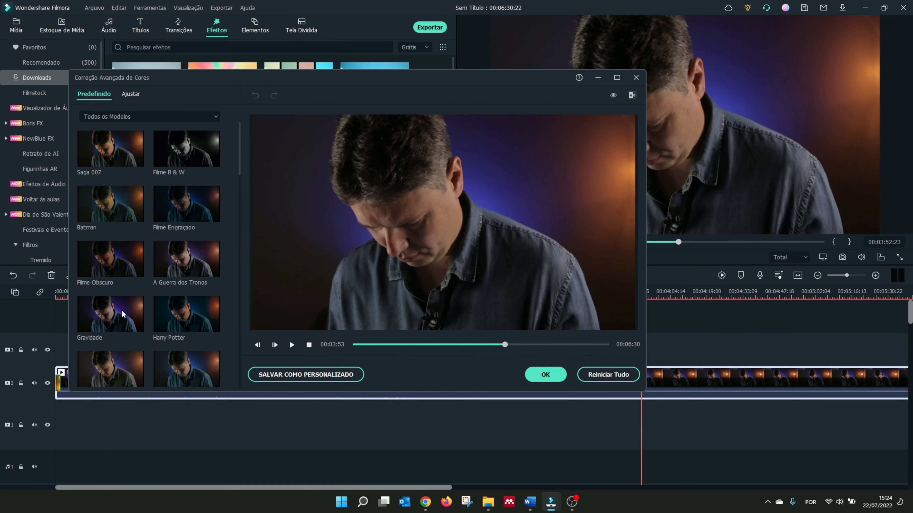
- Try raising the clip's Vibração to 32 in the manual color adjustments
click(133, 94)
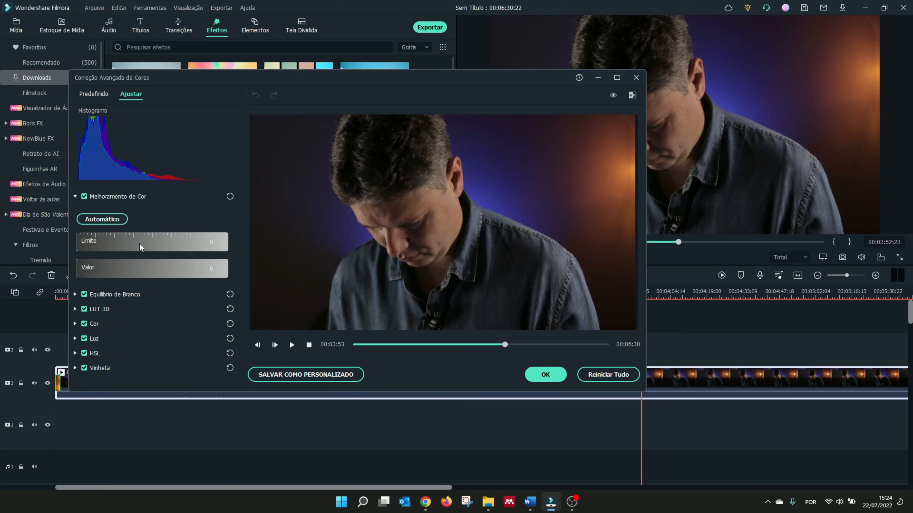
click(75, 294)
mouse_move(152, 318)
mouse_down()
mouse_move(192, 316)
mouse_move(100, 310)
mouse_move(160, 316)
mouse_move(152, 316)
mouse_up()
scroll(128, 352, down, 2)
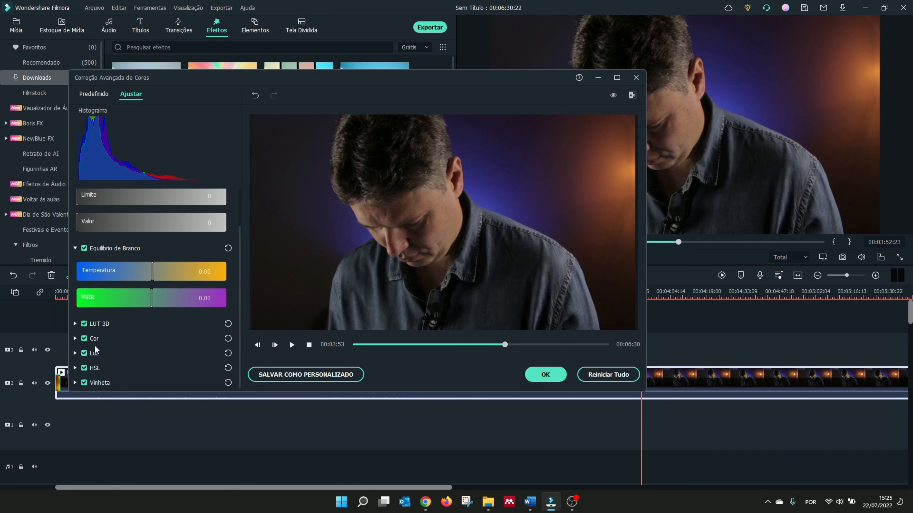
click(75, 338)
scroll(115, 329, down, 3)
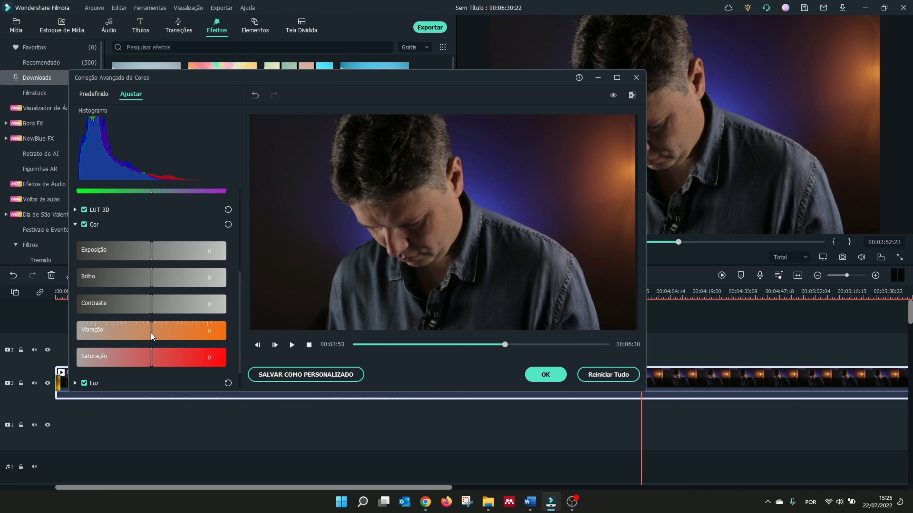
drag(151, 333, 176, 326)
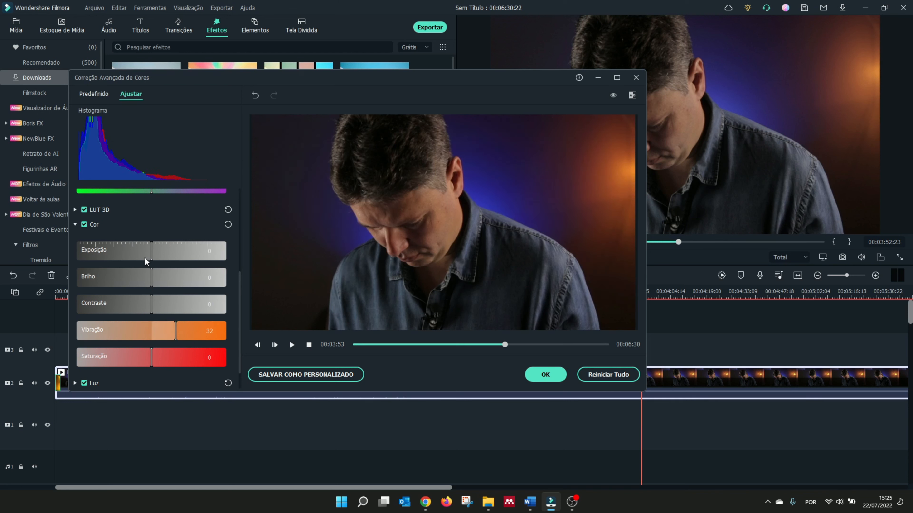
mouse_move(151, 357)
mouse_down()
mouse_move(223, 356)
mouse_move(156, 358)
mouse_up()
- Examine the HSL and Luz color adjustments and close the color correction without applying it
scroll(116, 275, down, 1)
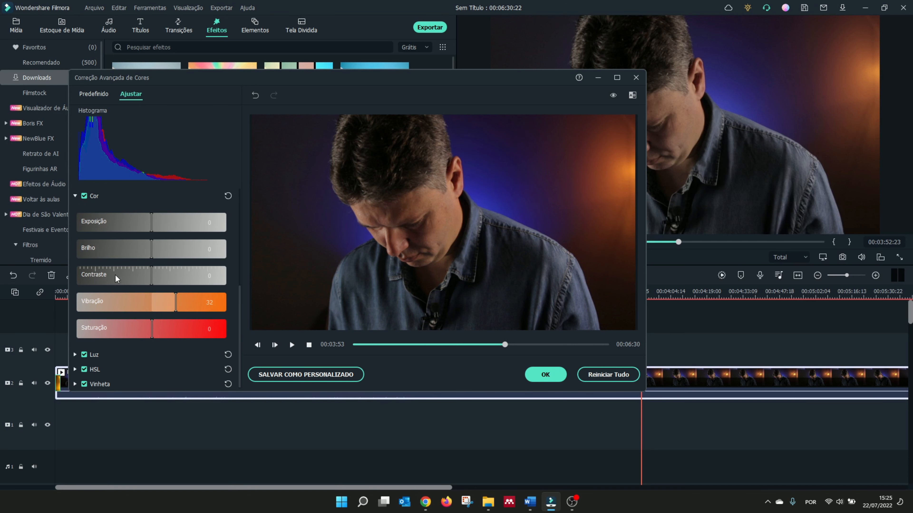
click(76, 368)
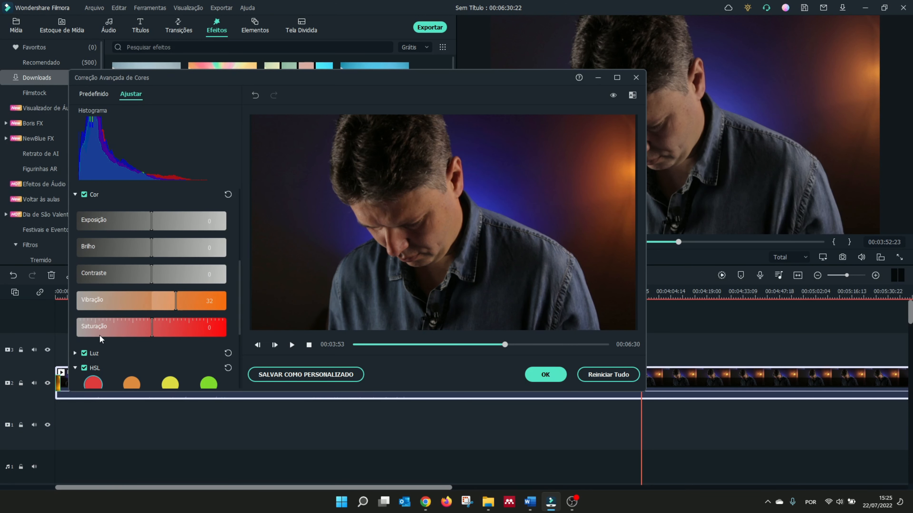
scroll(102, 340, down, 3)
scroll(135, 332, down, 1)
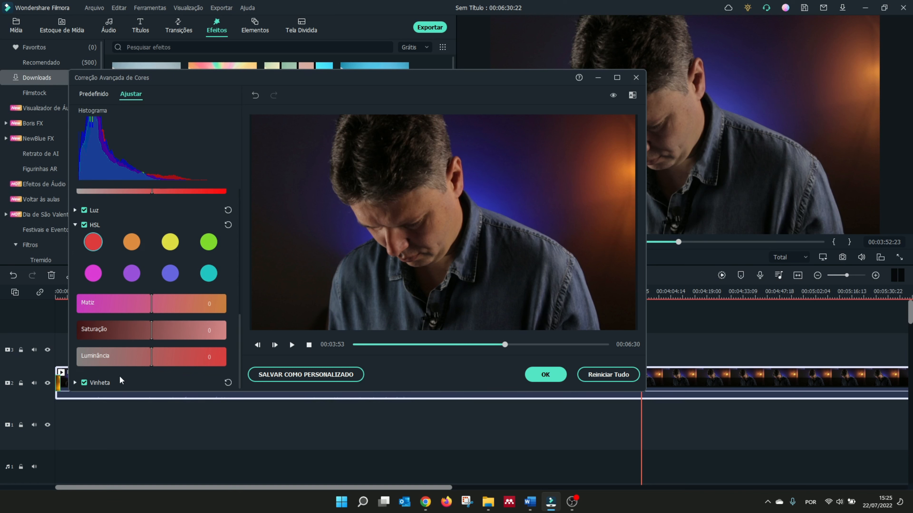
scroll(104, 284, up, 3)
click(75, 297)
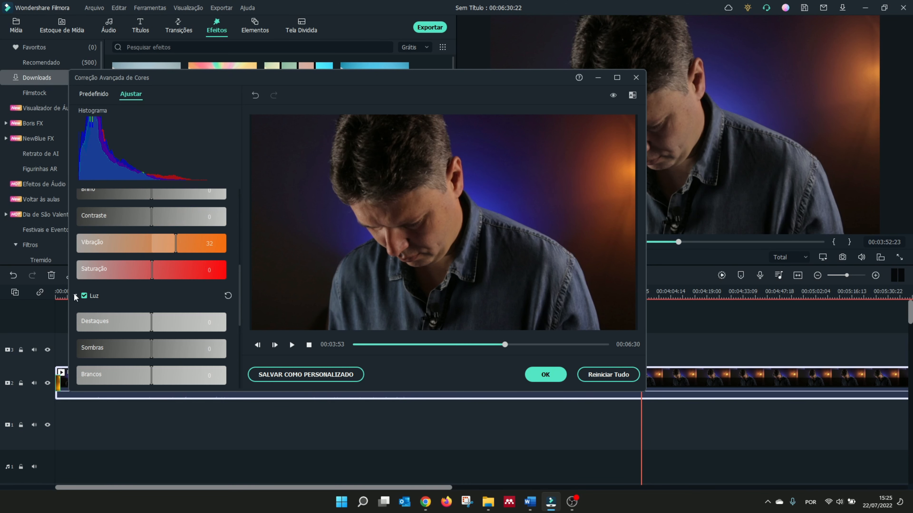
scroll(108, 299, down, 1)
scroll(104, 313, down, 1)
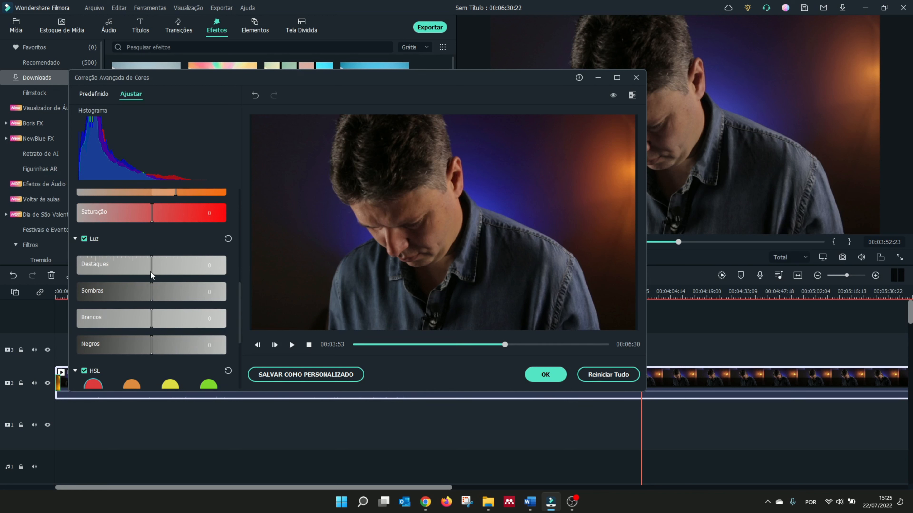
scroll(151, 272, up, 10)
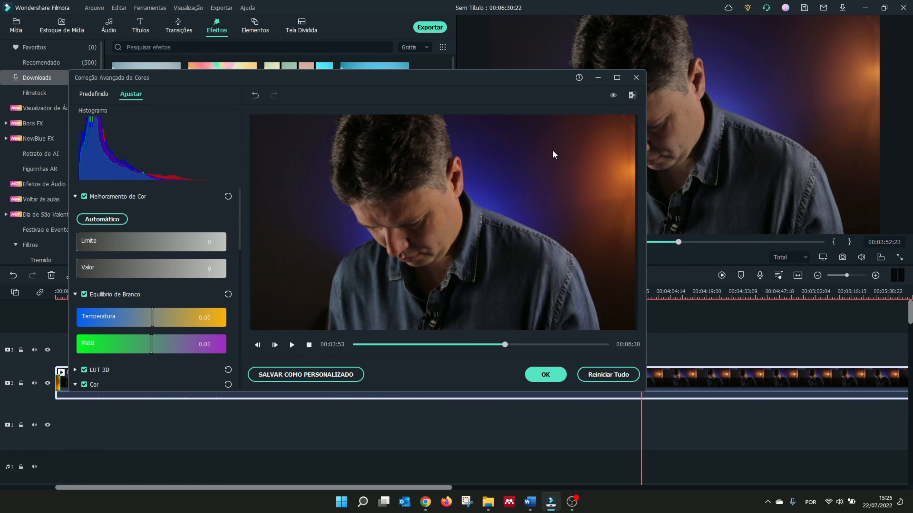
click(636, 78)
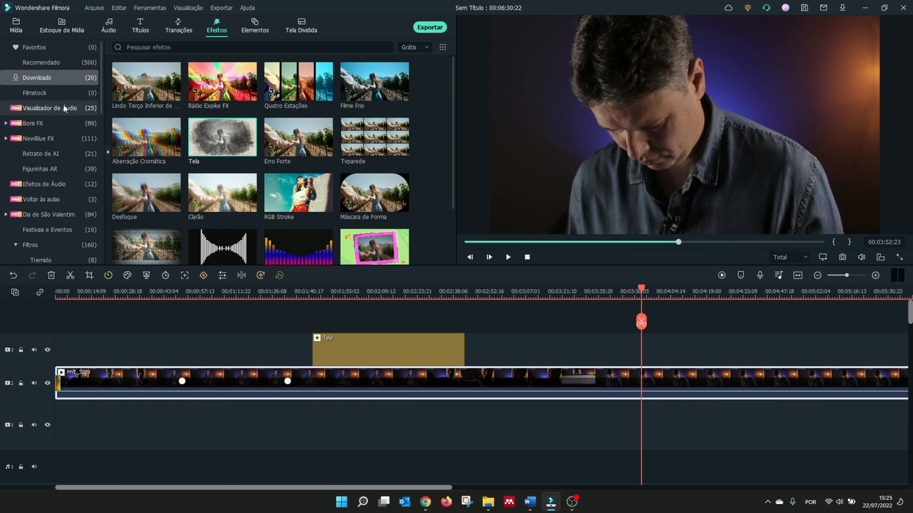
- Add Elemento_14 above the video at about 00:03:48, then shrink it slightly and position it along the frame's lower edge
click(254, 26)
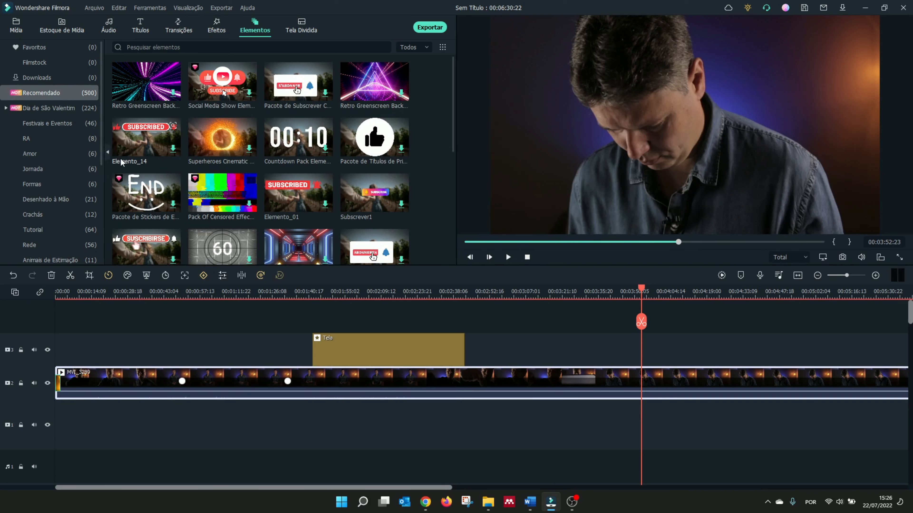
drag(143, 142, 633, 351)
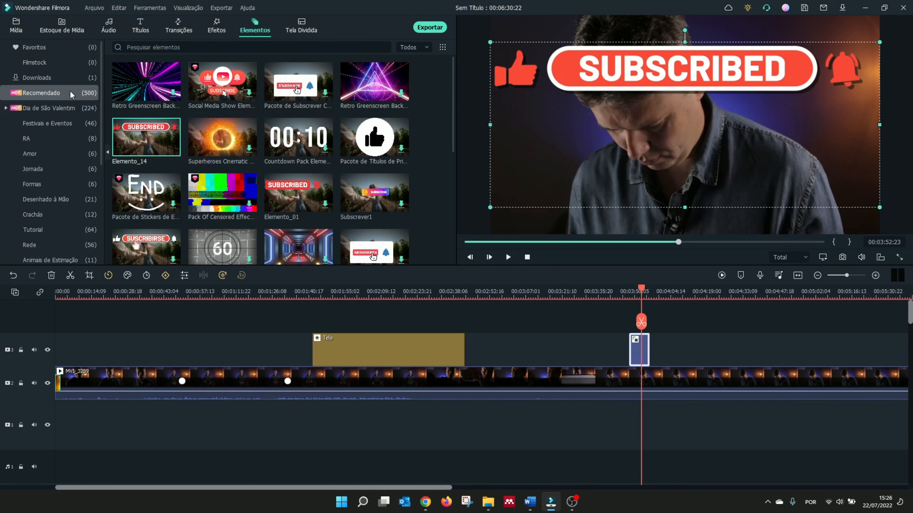
click(49, 81)
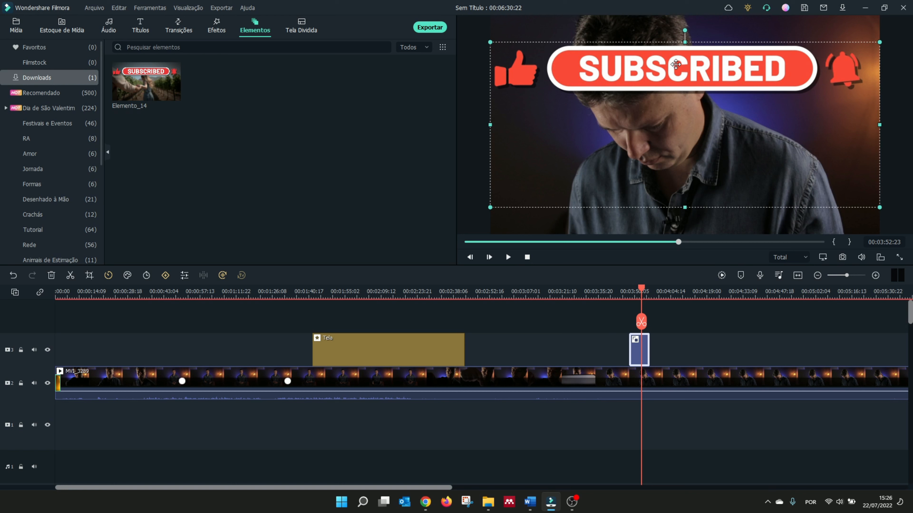
drag(679, 70, 675, 201)
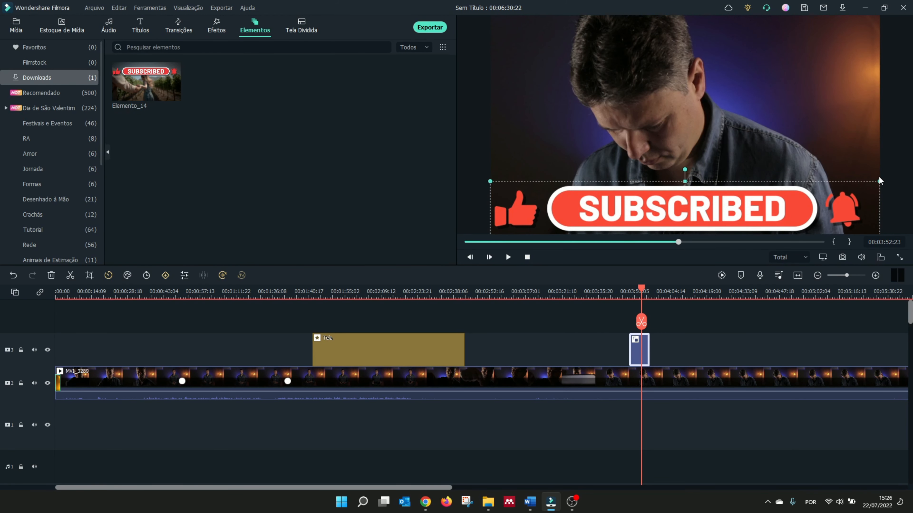
drag(880, 182, 812, 207)
- Play the timeline from about 00:03:46 to preview the SUBSCRIBED element over the video
click(627, 292)
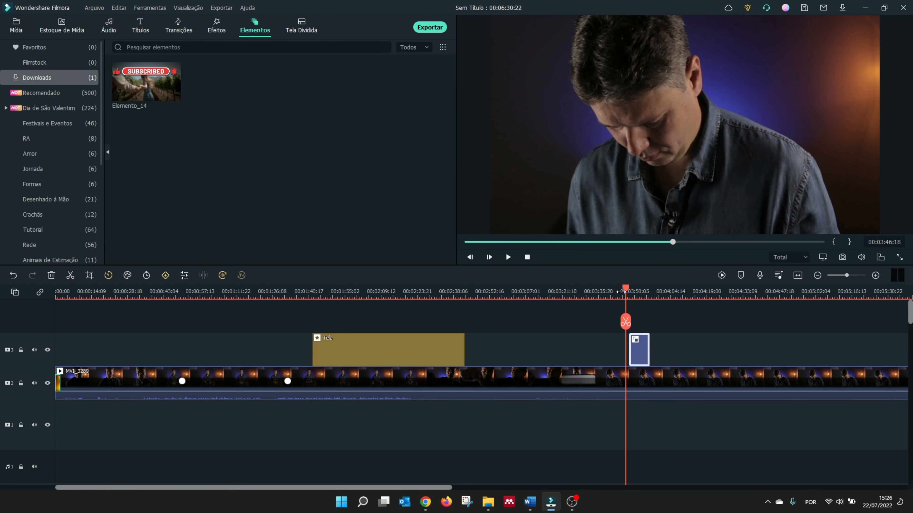
key(space)
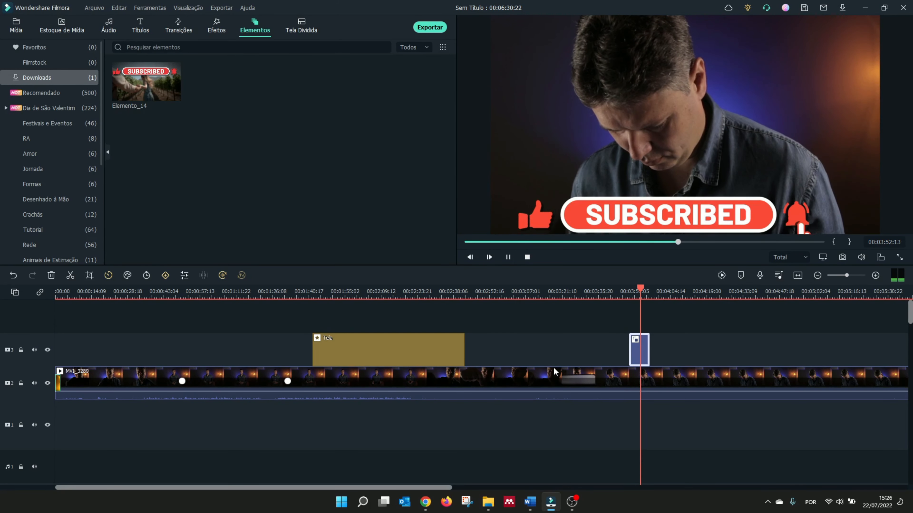
key(space)
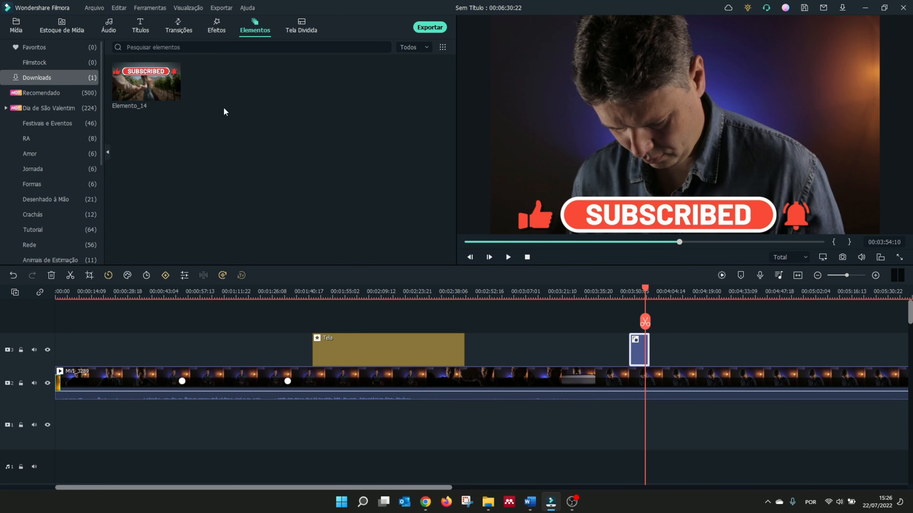